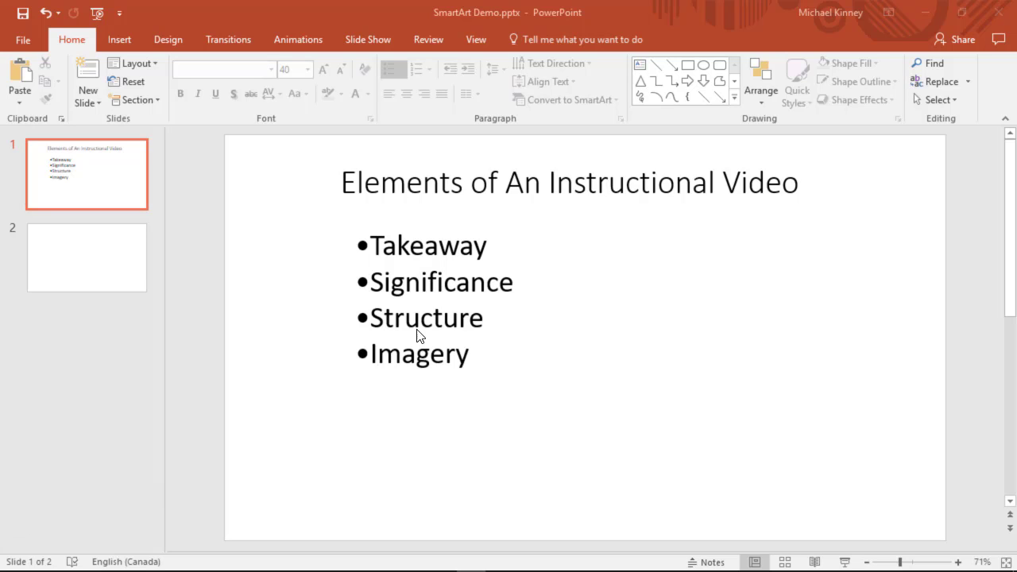
Step: Select the four bullets, Takeaway through Imagery, and preview the Convert to SmartArt layouts
left_click(374, 245)
mouse_move(373, 245)
left_mouse_down()
mouse_move(474, 318)
mouse_move(484, 356)
left_mouse_up()
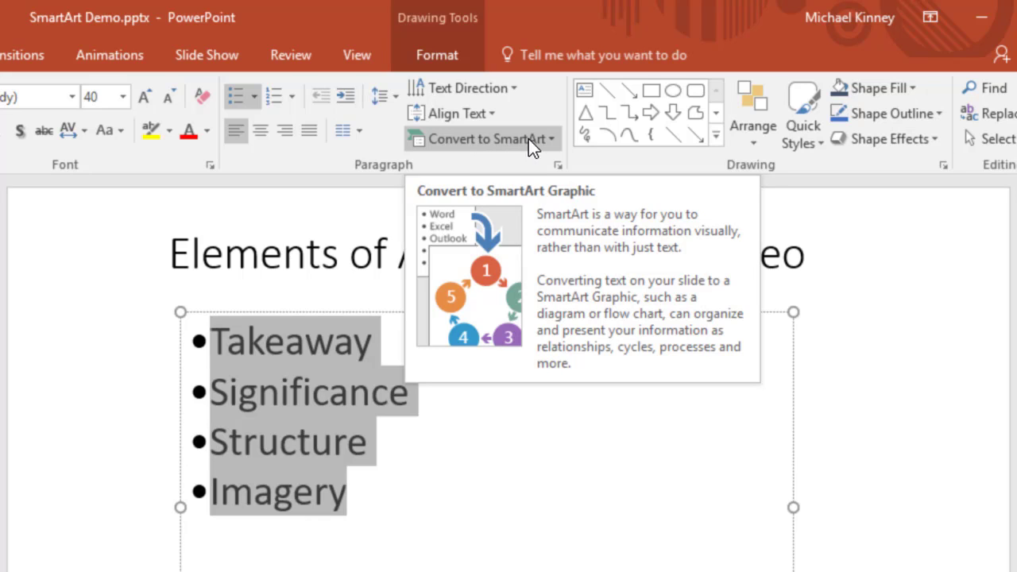
left_click(551, 140)
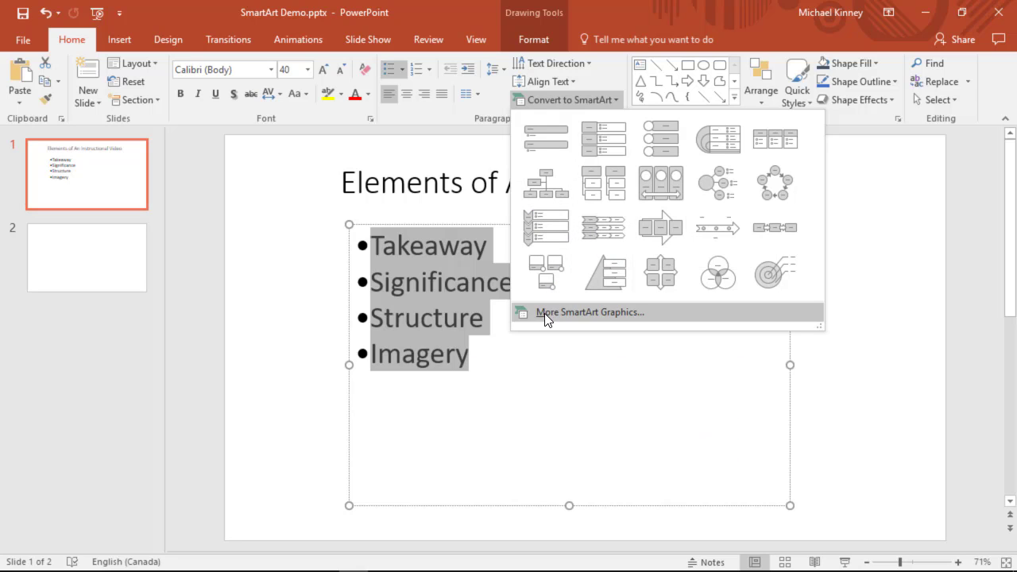
Step: Browse the List, Process, Cycle and Matrix SmartArt categories and pick Basic Matrix
left_click(546, 315)
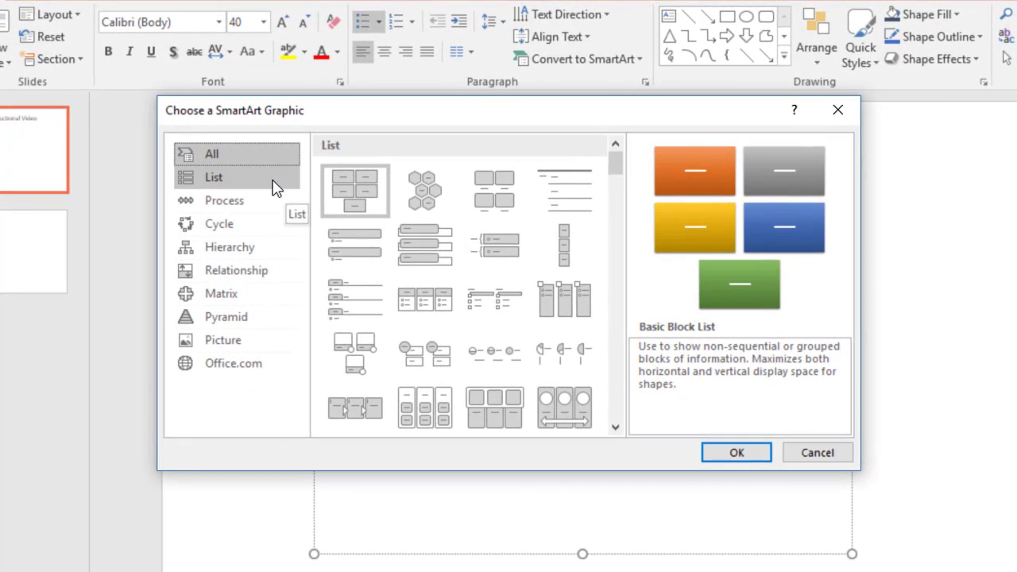
left_click(223, 187)
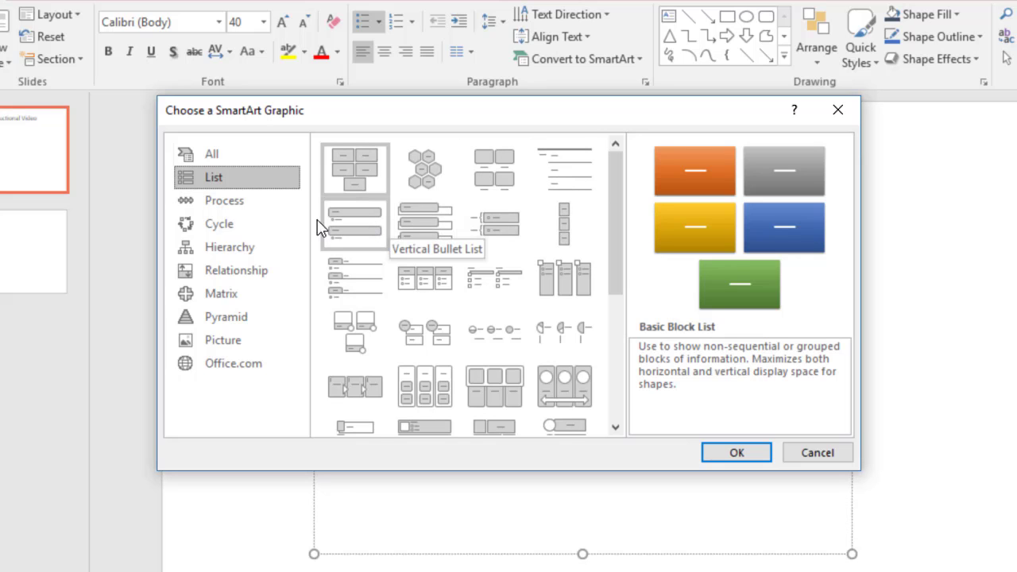
left_click(213, 200)
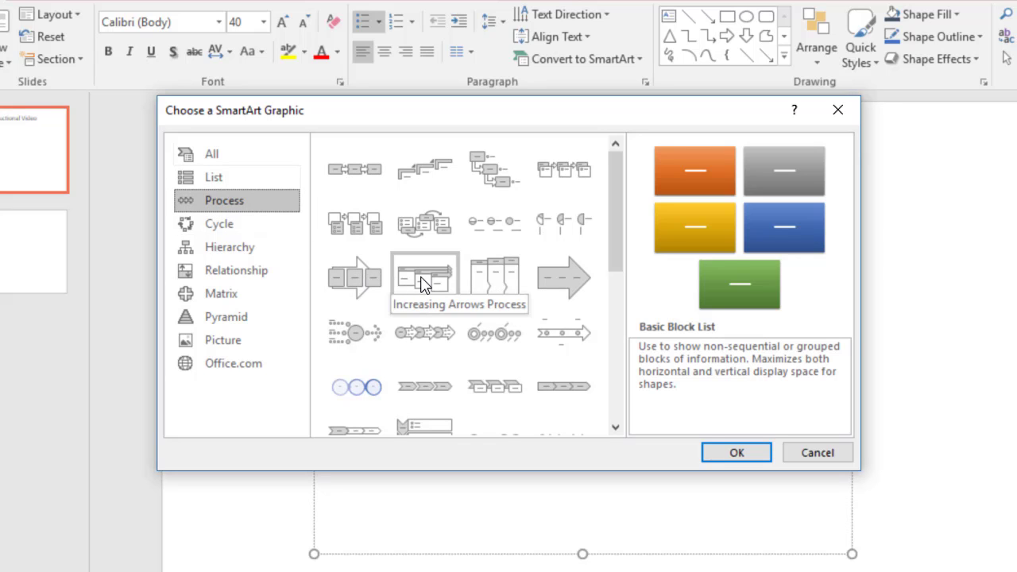
left_click(230, 225)
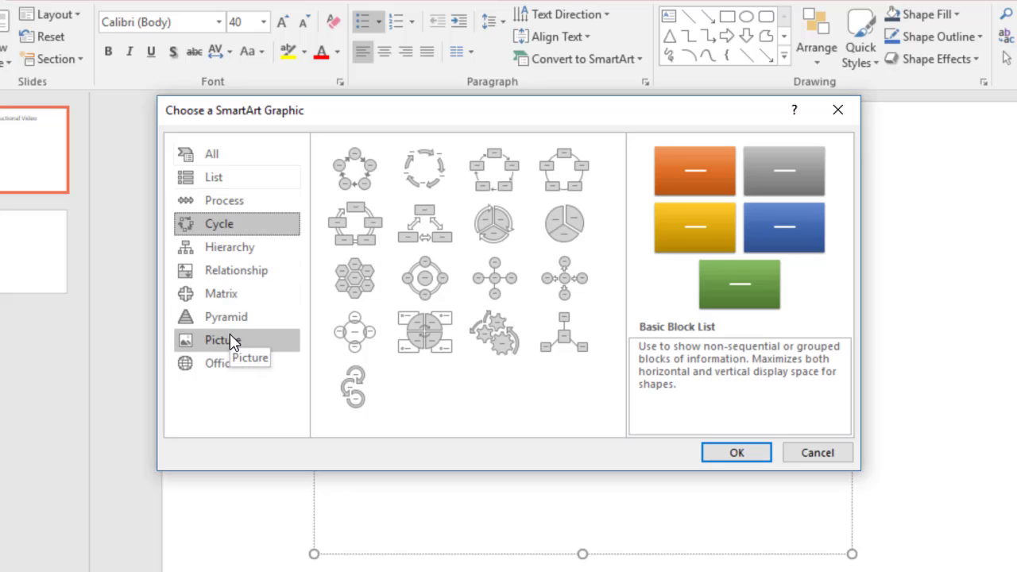
left_click(354, 278)
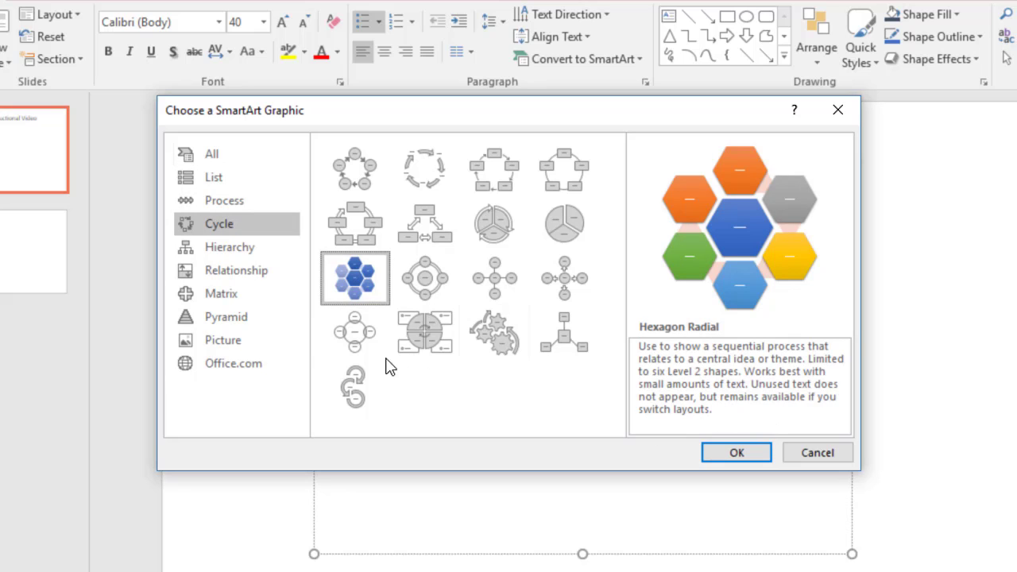
left_click(229, 297)
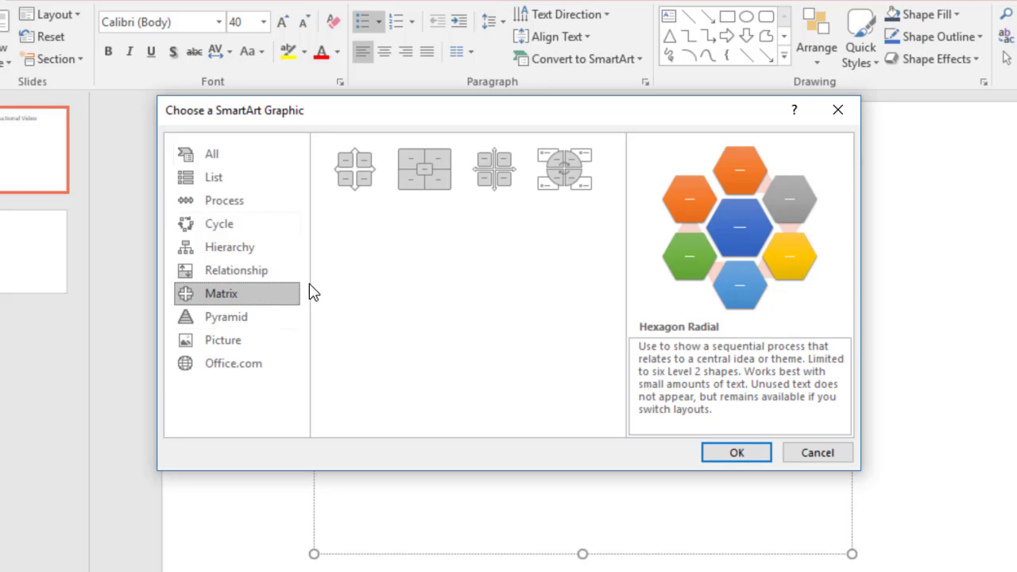
left_click(362, 189)
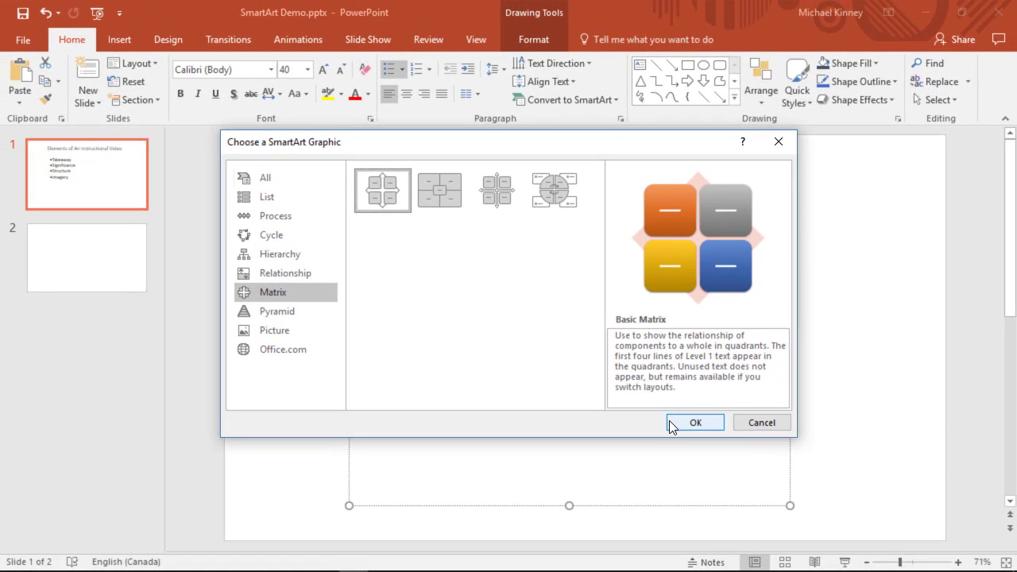
Step: Convert the bullets to a Basic Matrix diagram and select the Significance quadrant
left_click(670, 425)
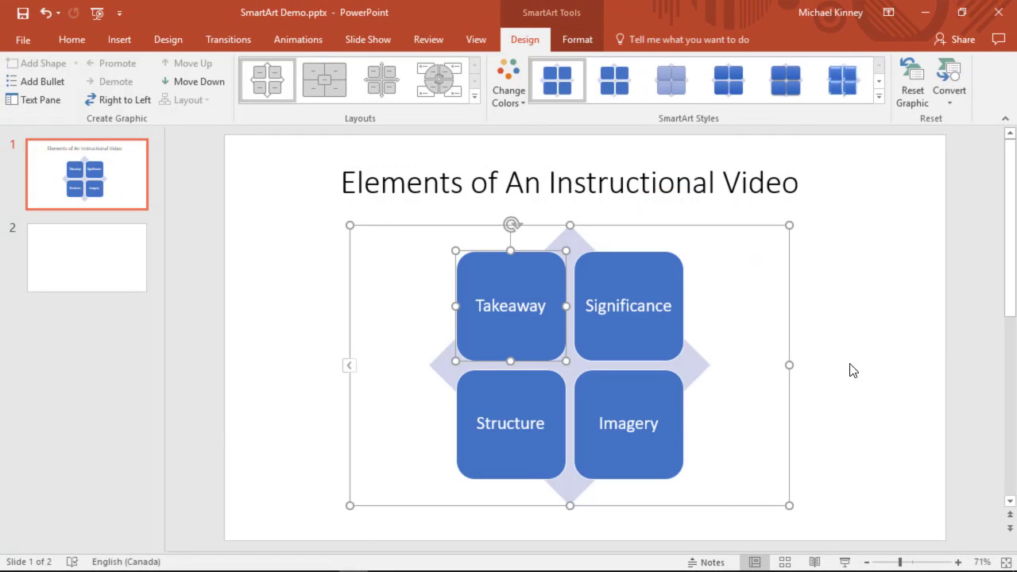
left_click(991, 335)
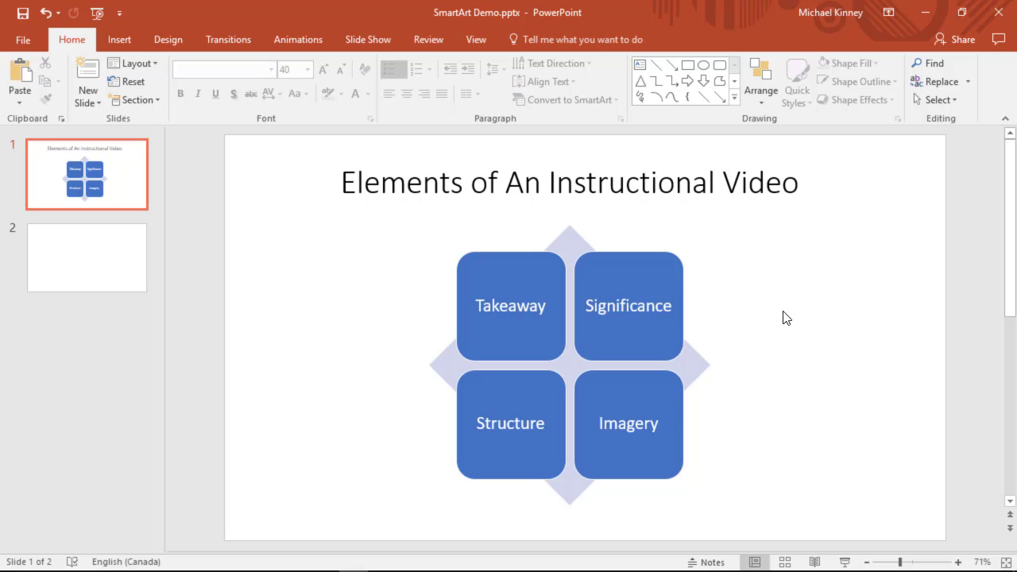
left_click(638, 333)
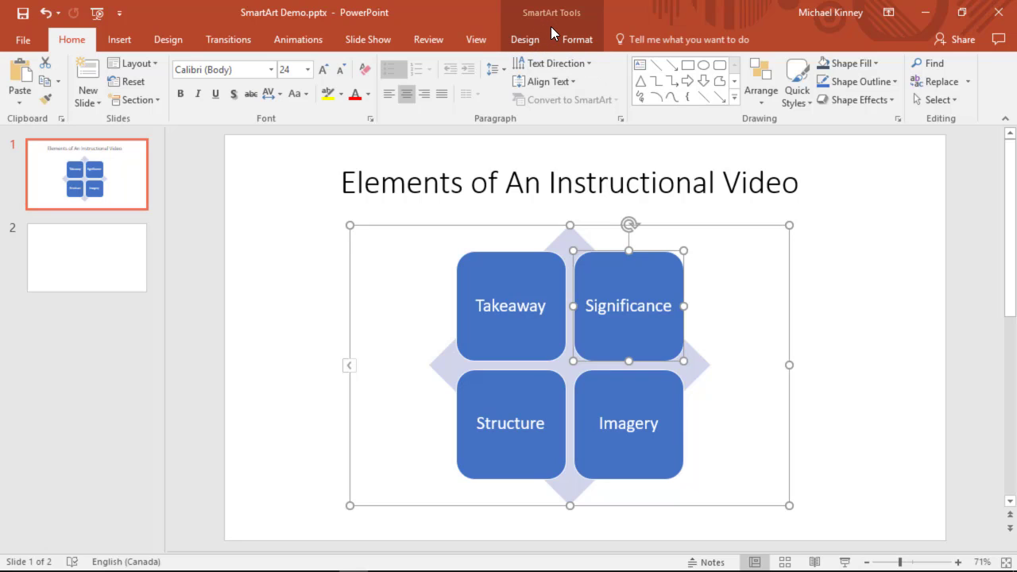
left_click(522, 38)
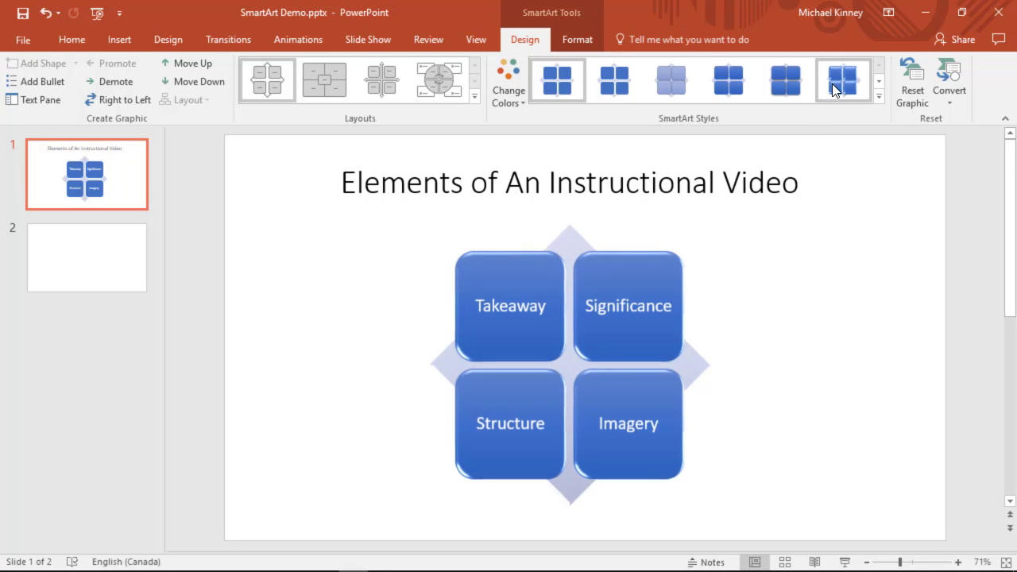
left_click(879, 96)
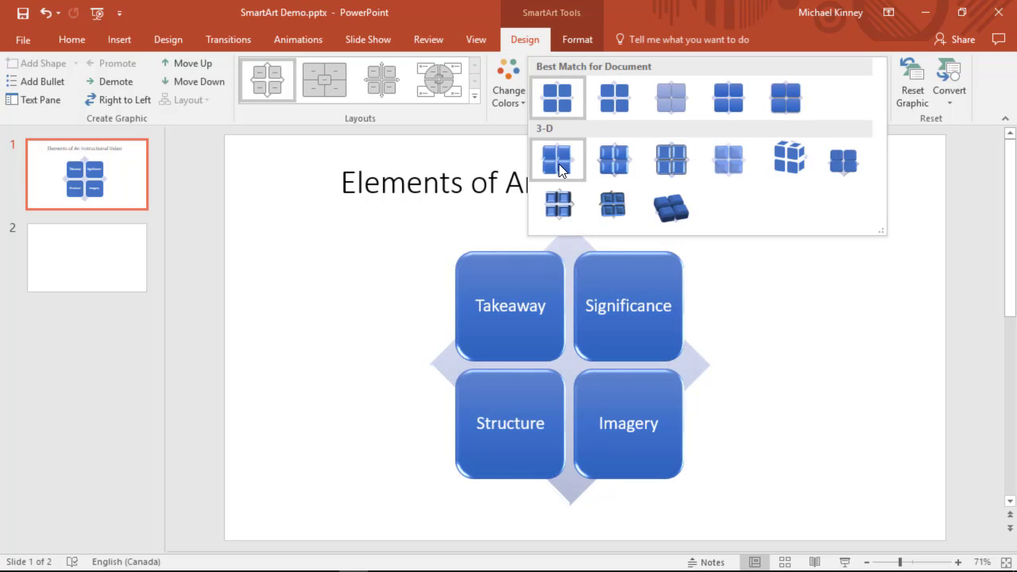
left_click(542, 46)
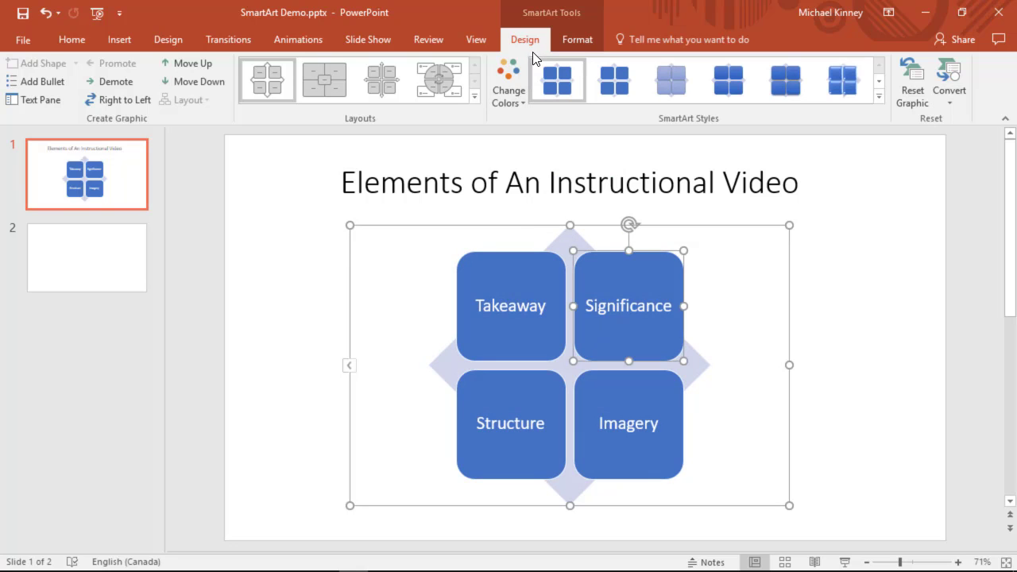
left_click(506, 97)
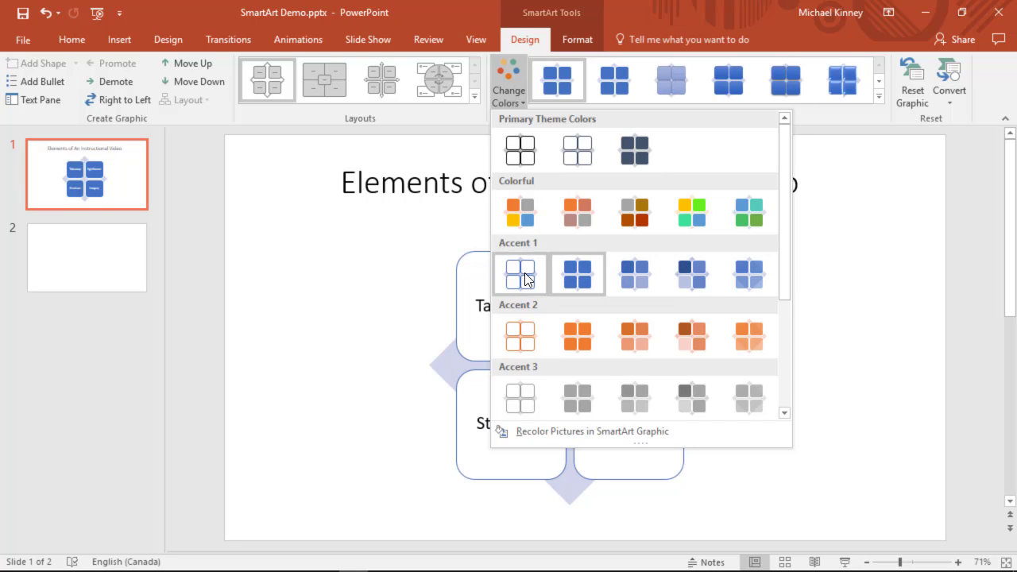
left_click(506, 95)
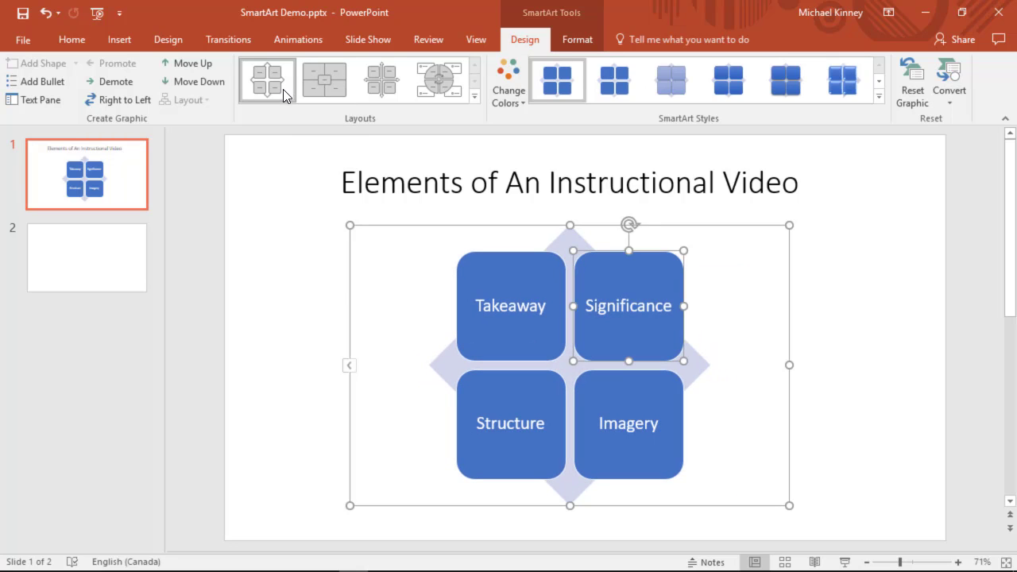
left_click(475, 96)
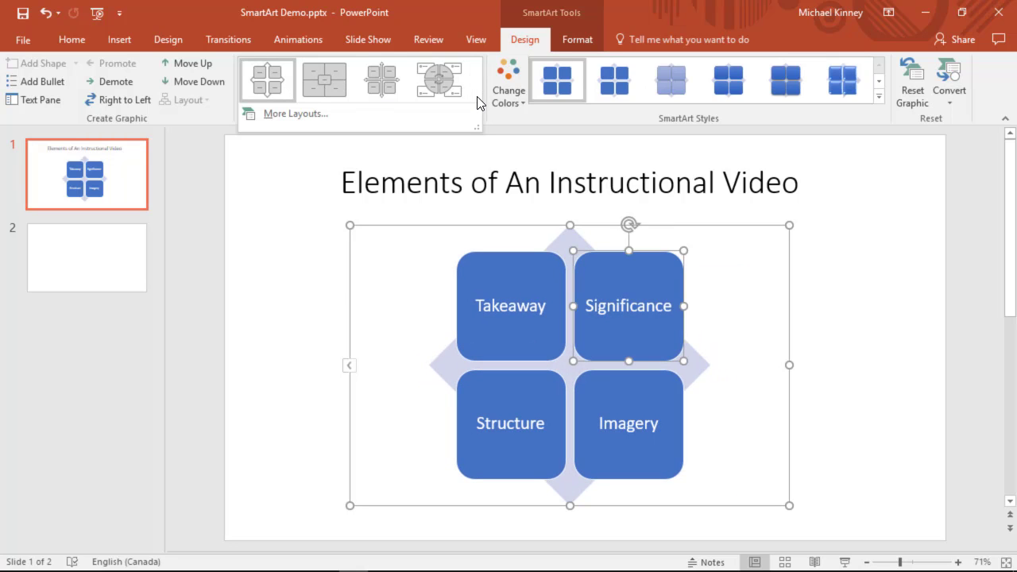
left_click(282, 114)
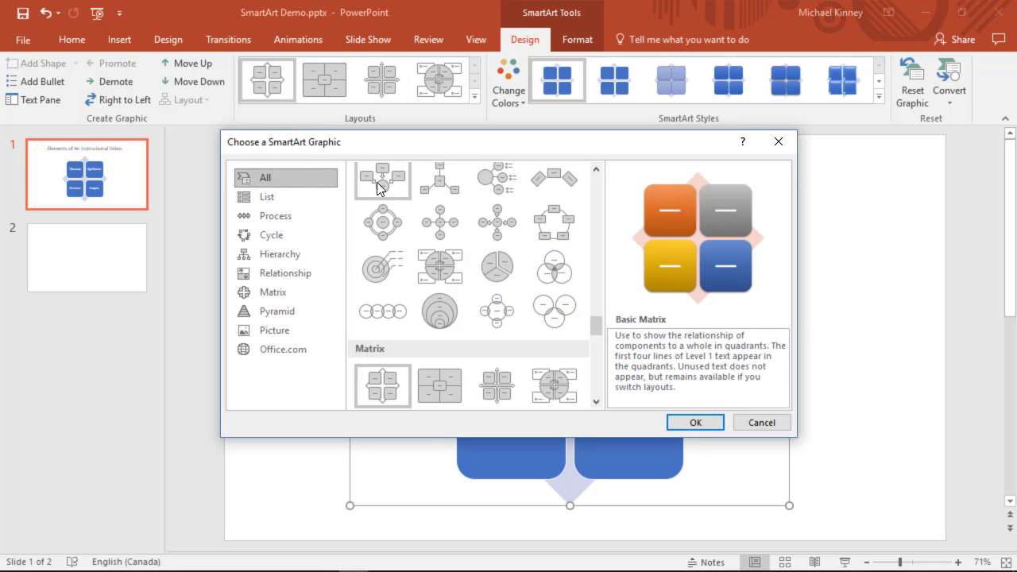
left_click(754, 428)
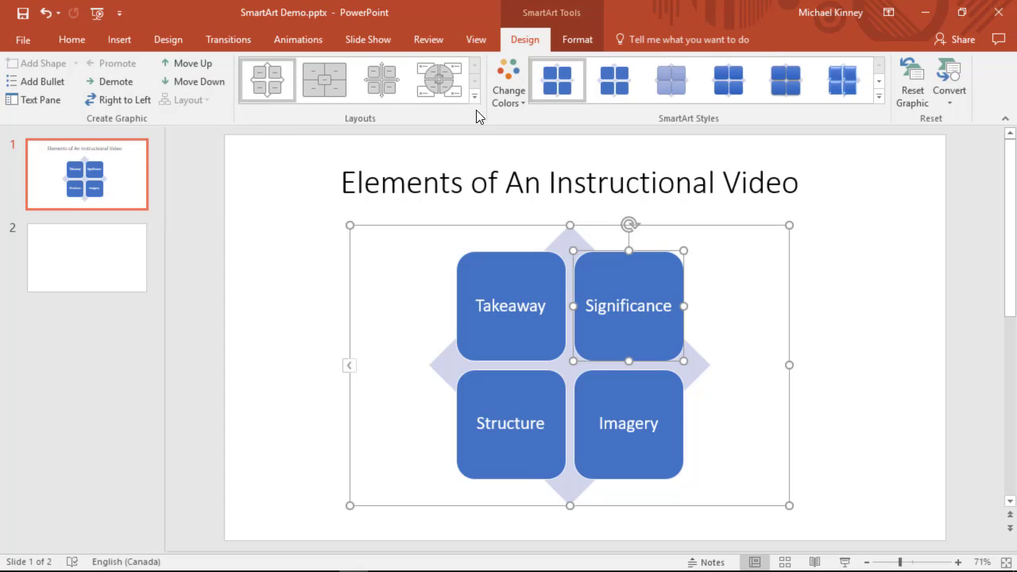
Step: Try a No Symbol shape on the Takeaway quadrant, then revert it to a rounded square
left_click(584, 42)
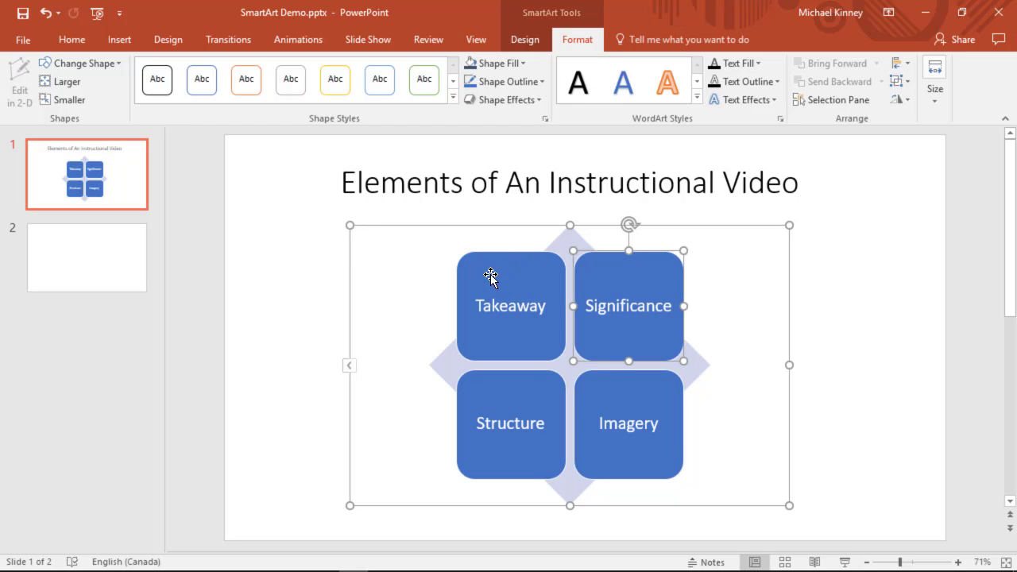
left_click(518, 276)
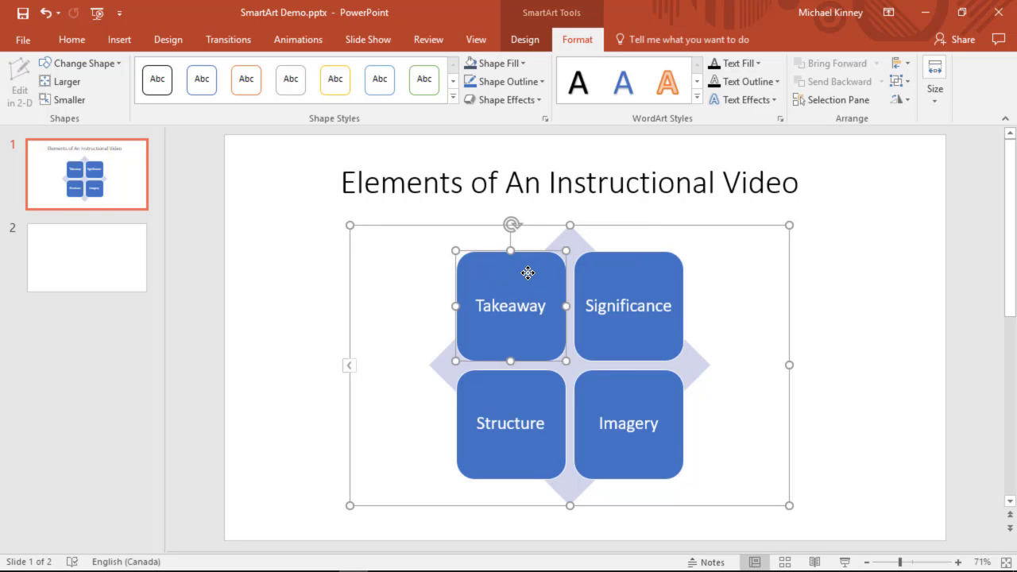
left_click(120, 66)
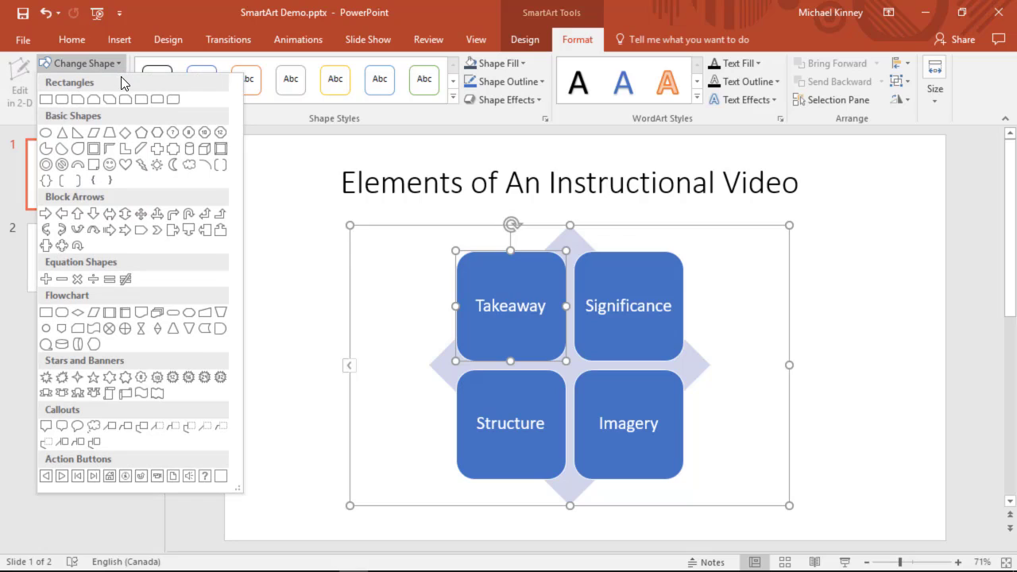
left_click(65, 164)
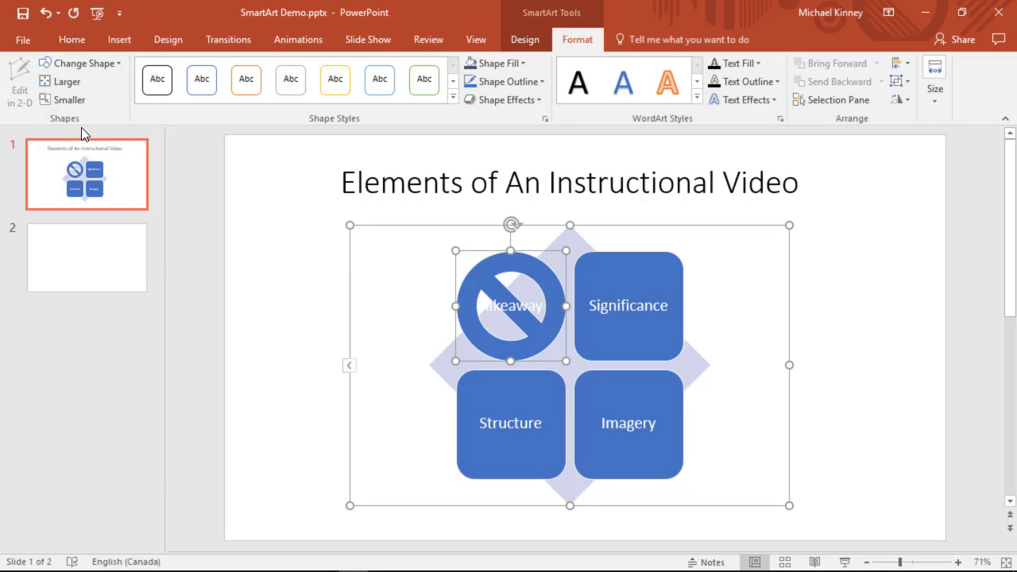
key("ctrl+z")
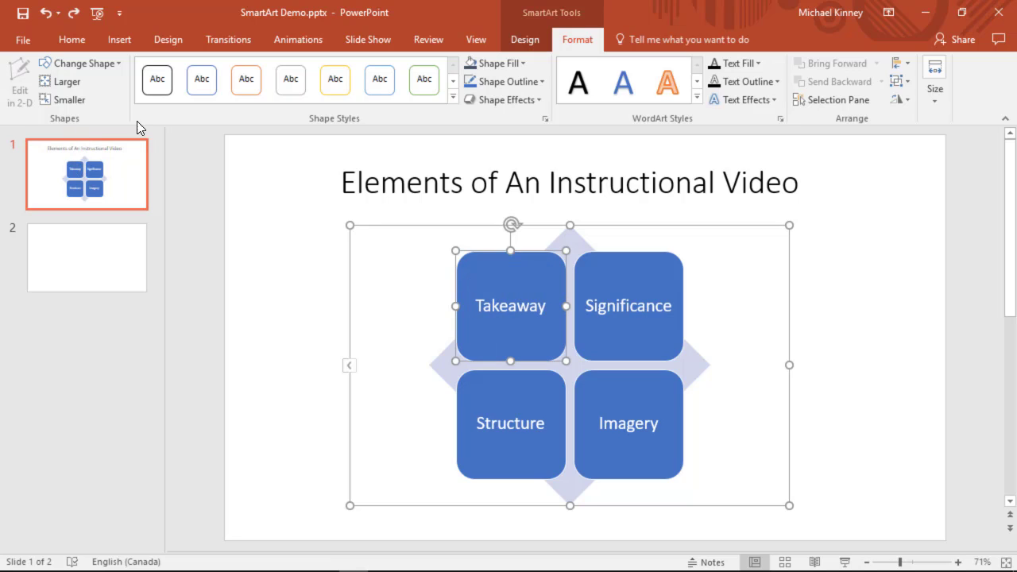
Step: Shrink the Takeaway box twice, then undo both resizes
left_click(77, 100)
left_click(76, 99)
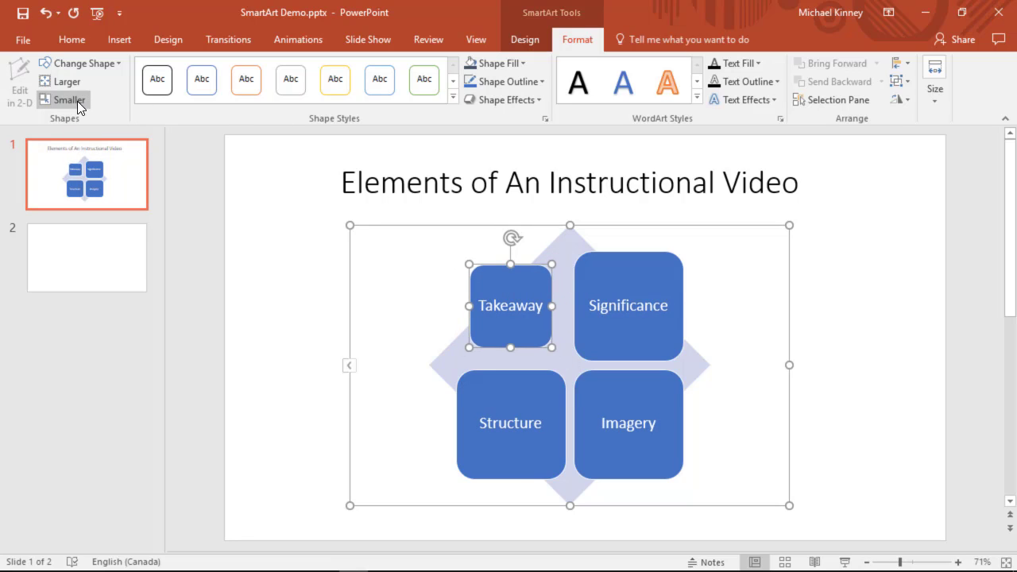
key("ctrl+z")
key("ctrl+z")
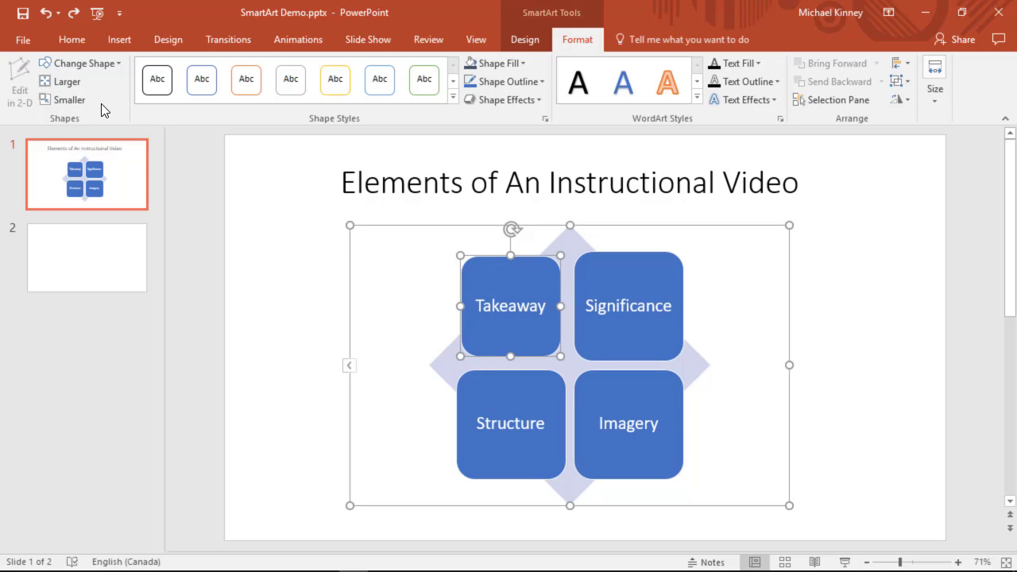
key("ctrl+z")
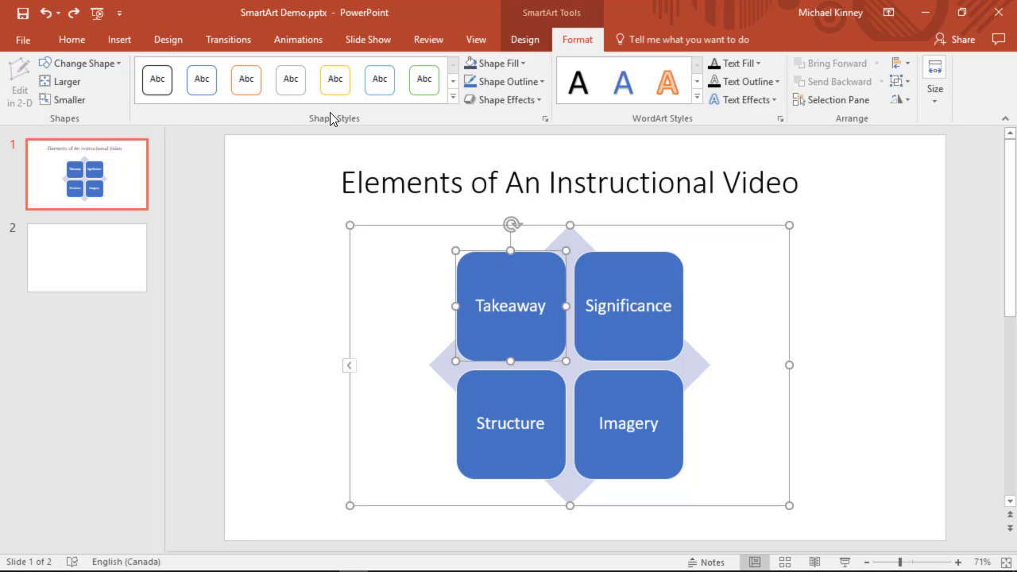
left_click(525, 66)
left_click(493, 62)
left_click(524, 81)
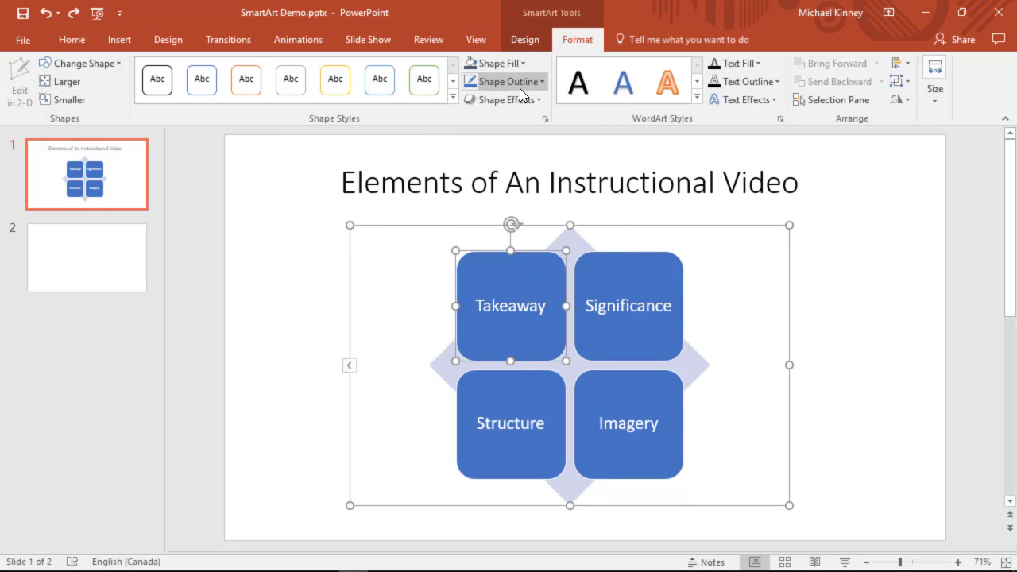
left_click(528, 100)
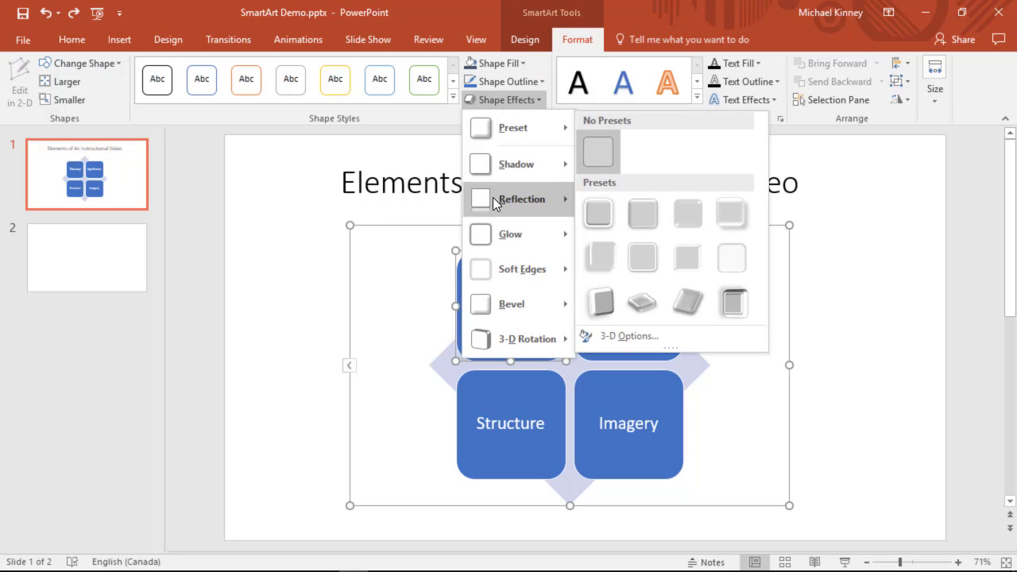
mouse_move(522, 199)
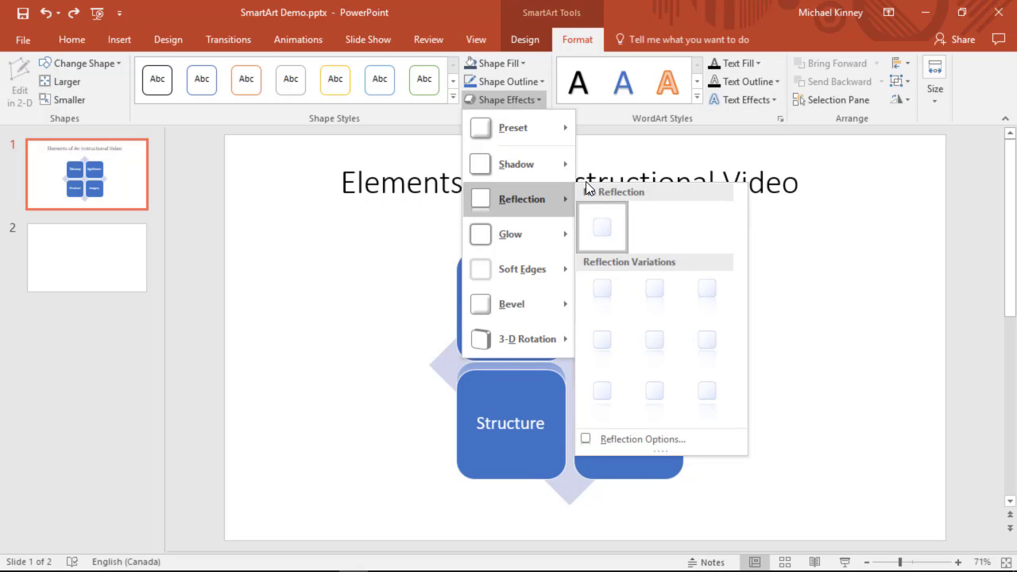
left_click(514, 99)
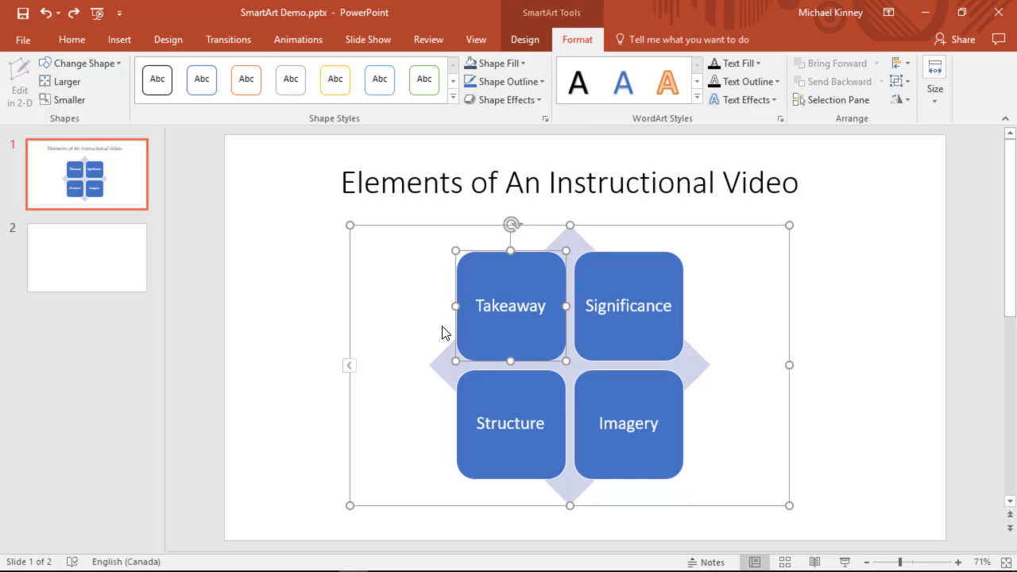
Step: Insert a Continuous Block Process SmartArt on slide 2
left_click(208, 325)
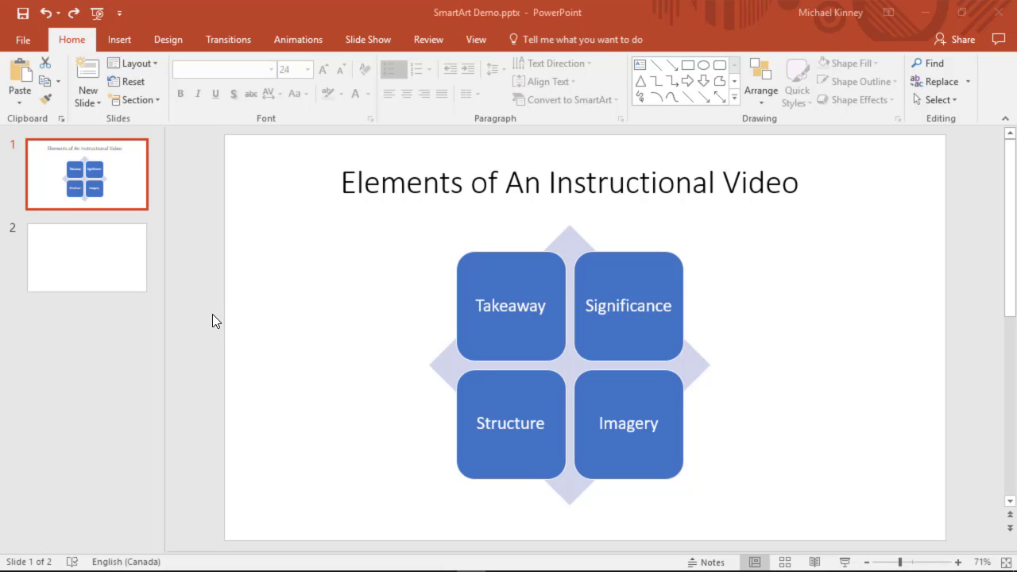
left_click(124, 274)
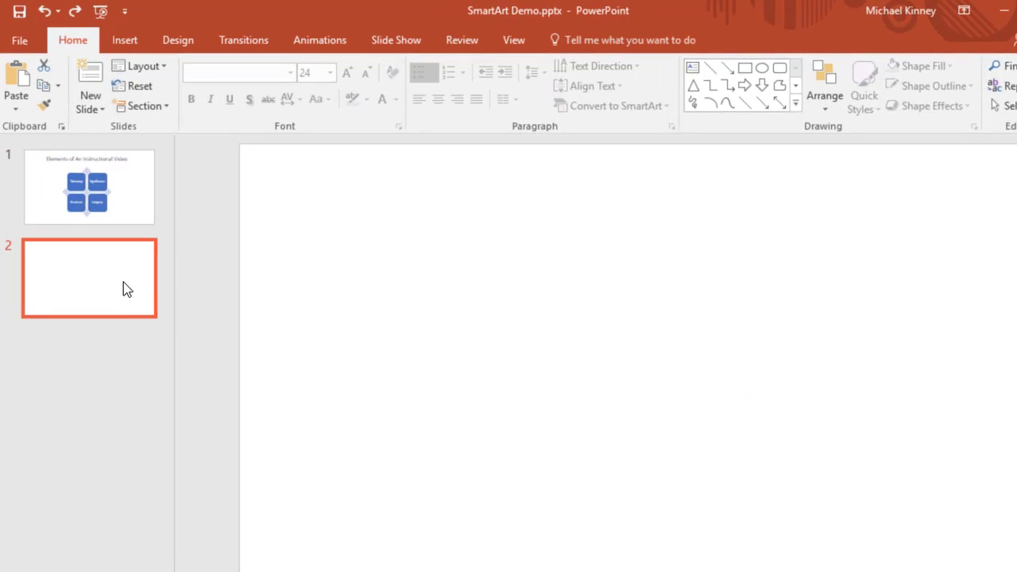
left_click(152, 42)
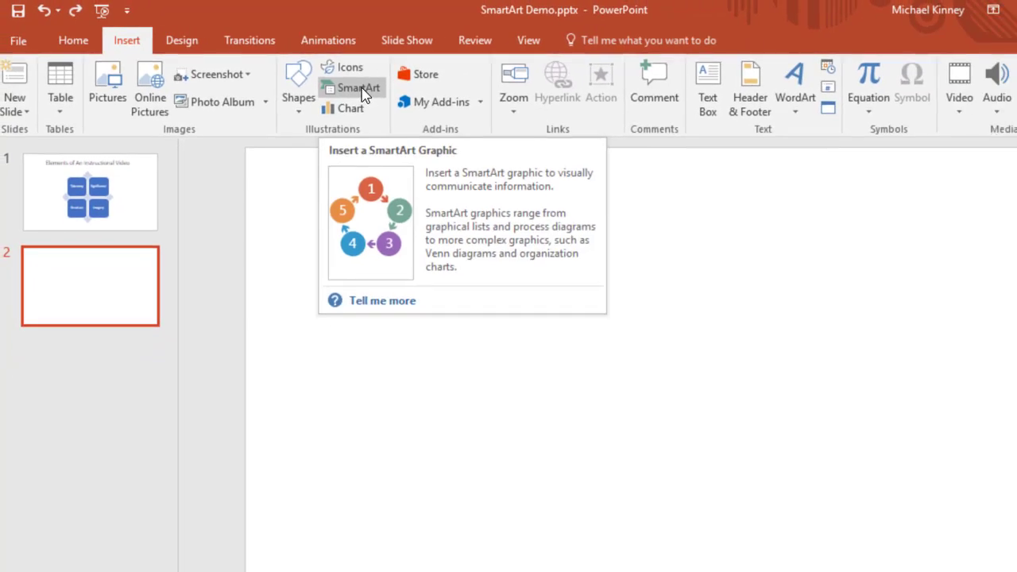
left_click(359, 88)
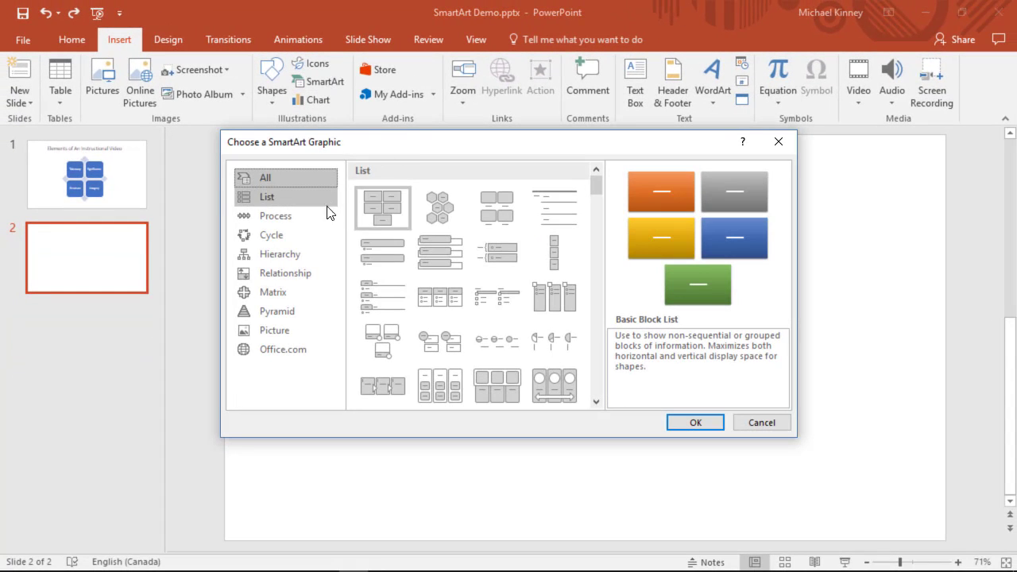
left_click(287, 218)
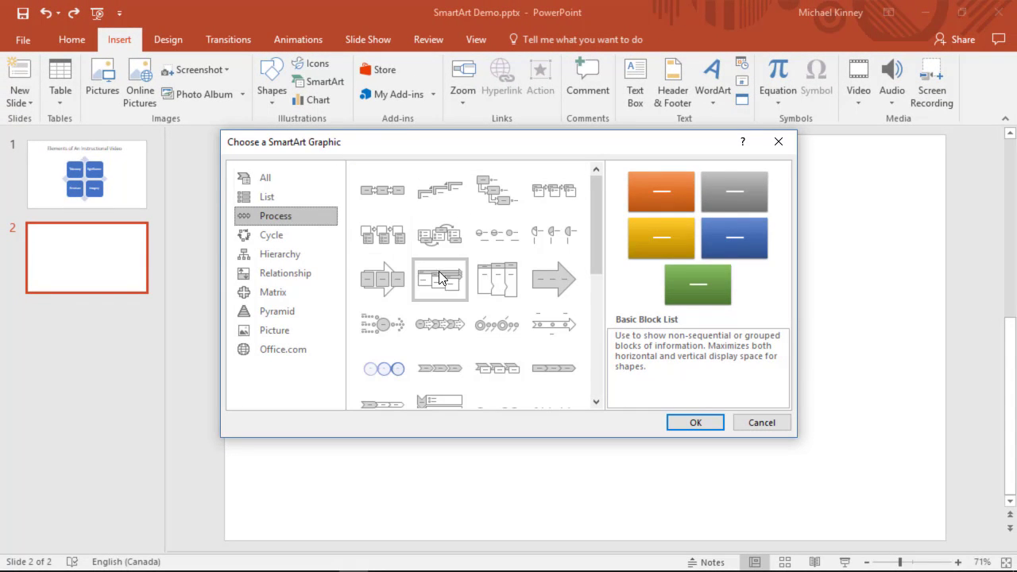
left_click(395, 284)
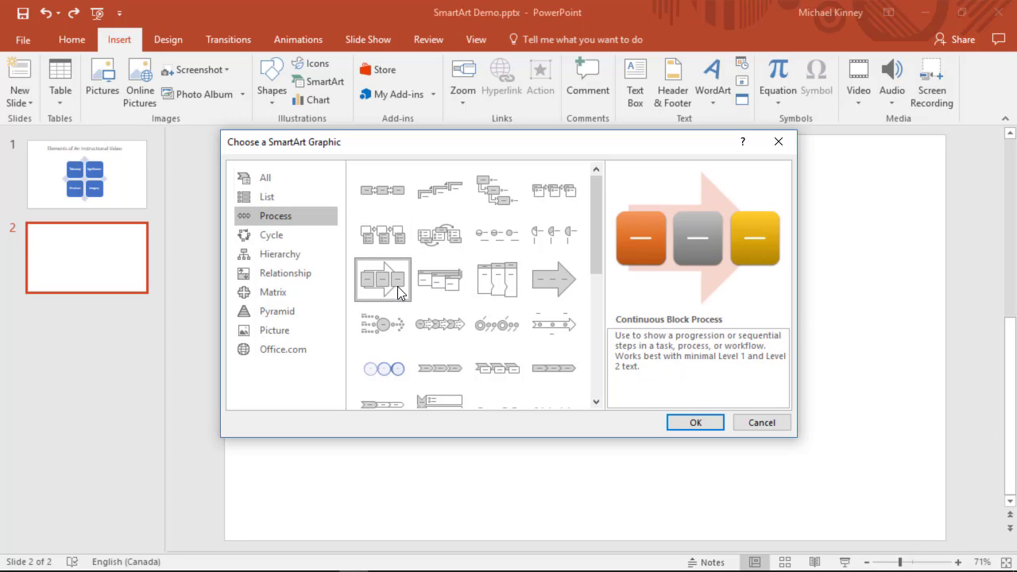
left_click(683, 429)
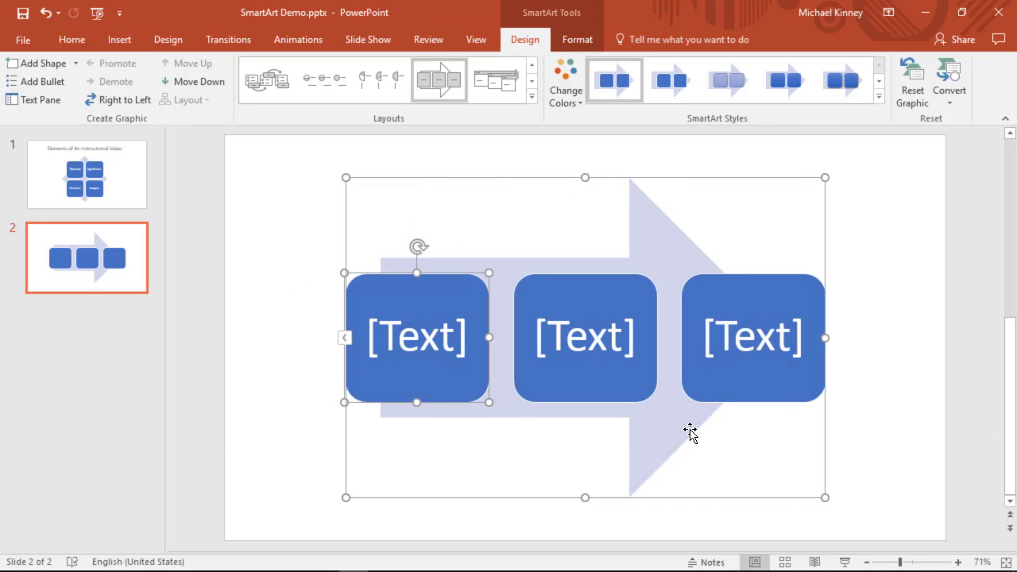
Step: Type 'Script' into the first box of the slide 2 process diagram
left_click(437, 367)
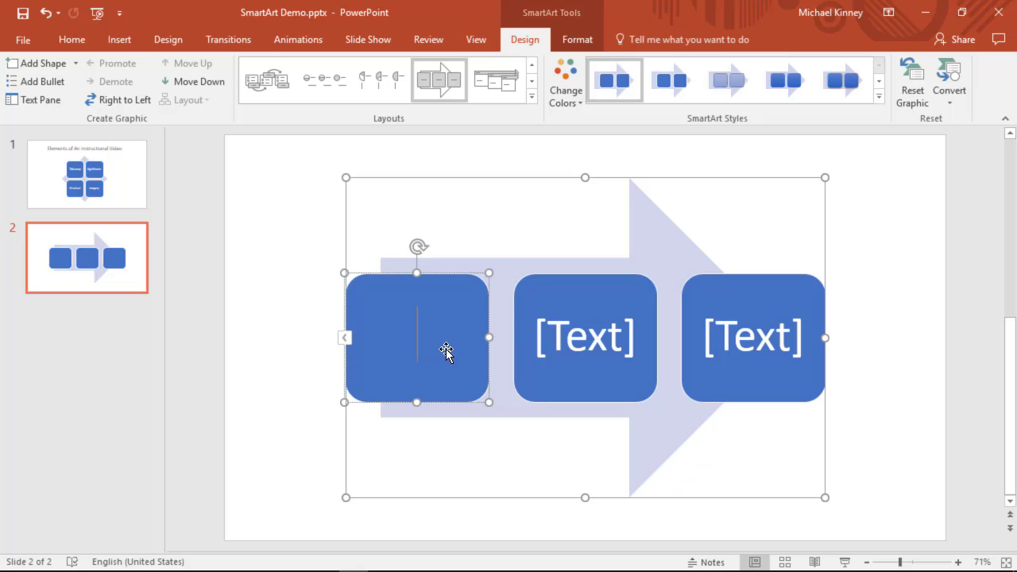
type("Script")
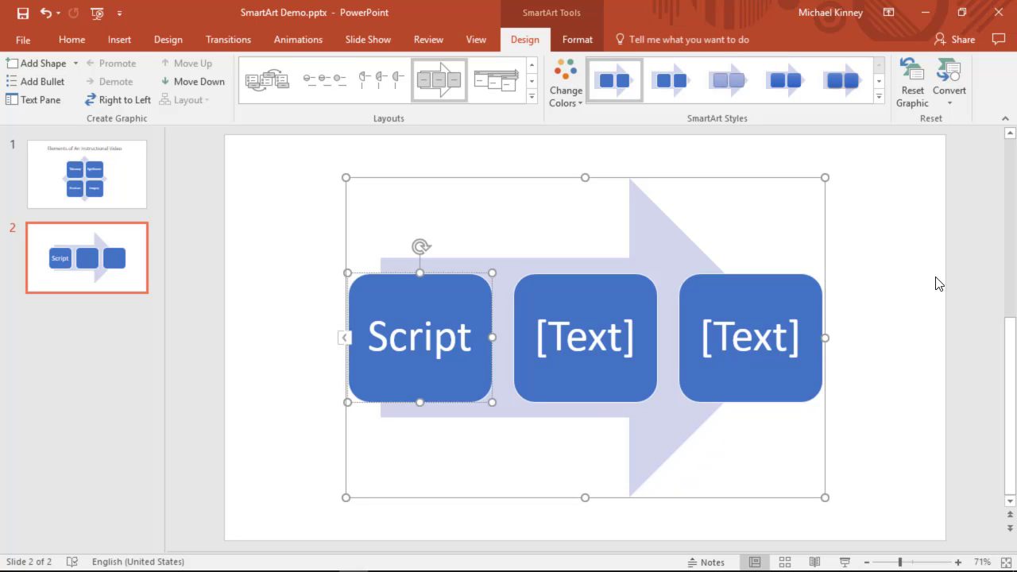
left_click(963, 251)
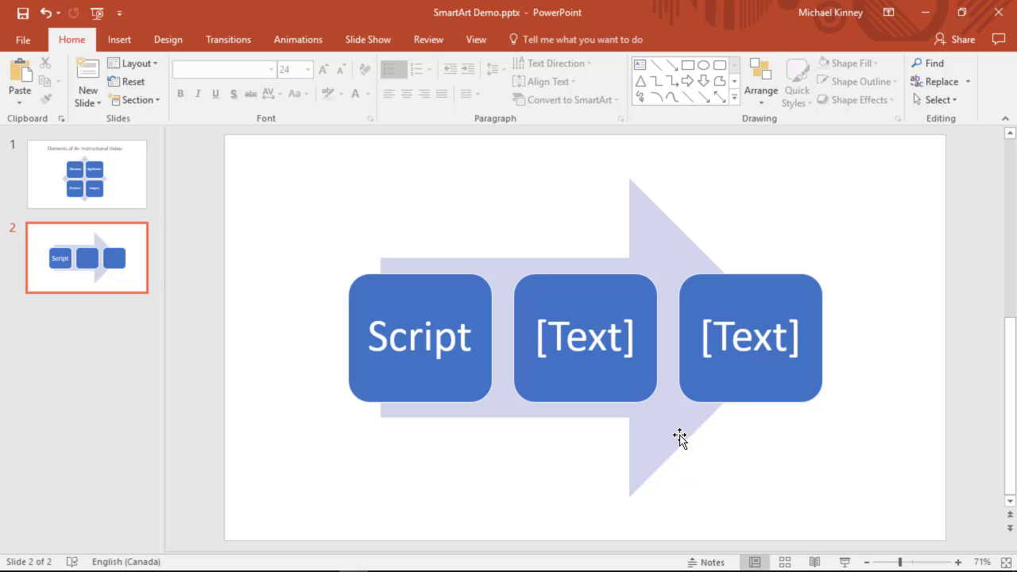
Step: Apply a Fade entrance animation to the matrix diagram on slide 1
left_click(142, 194)
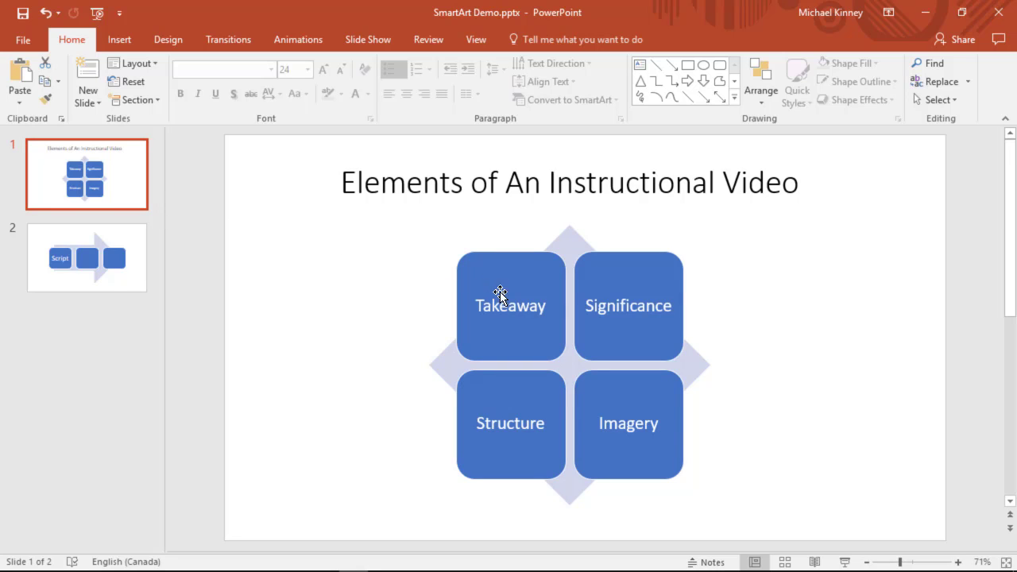
left_click(526, 291)
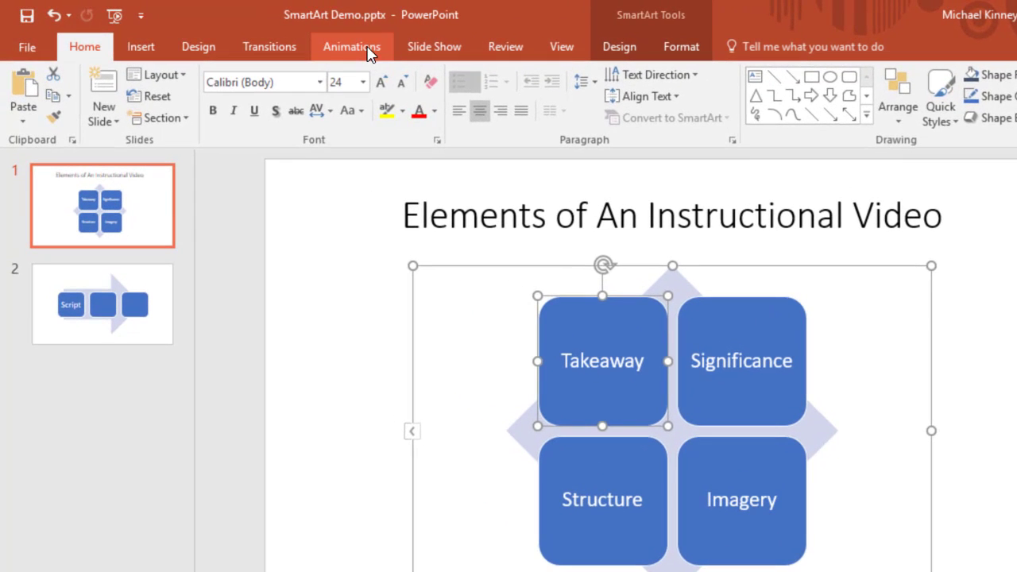
left_click(368, 50)
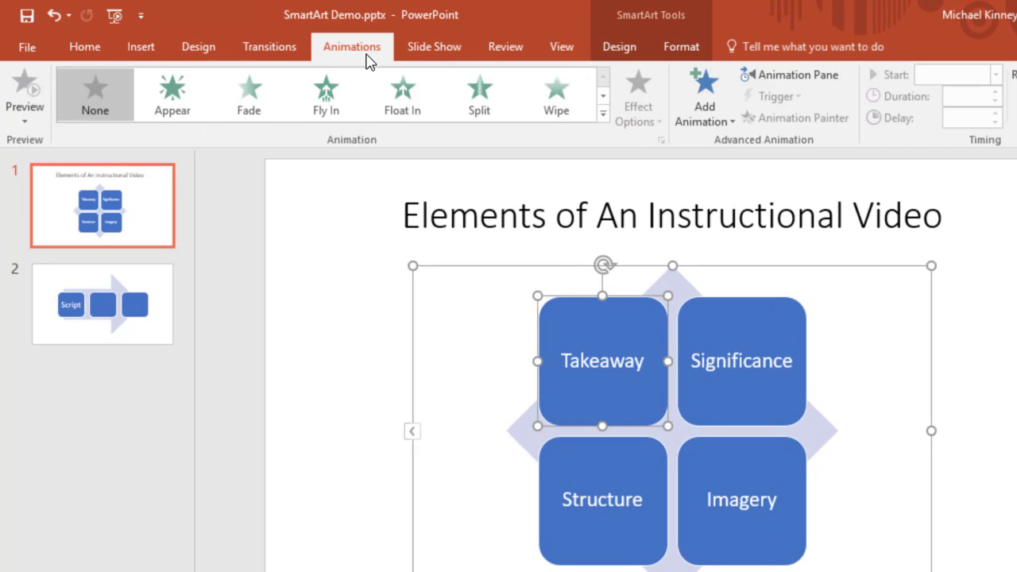
left_click(245, 96)
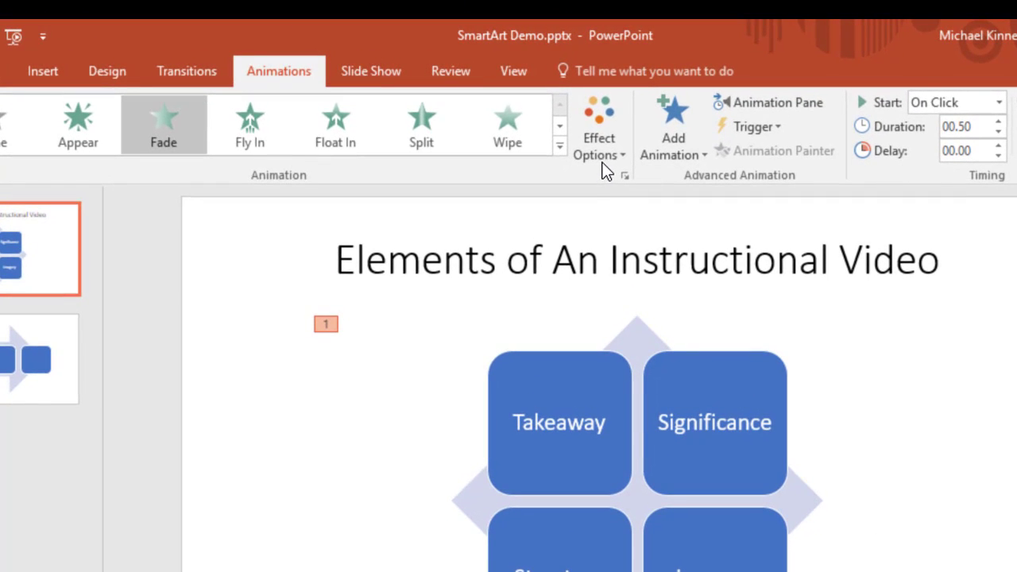
Step: Set the Fade animation's Effect Options sequence to One by One
left_click(609, 163)
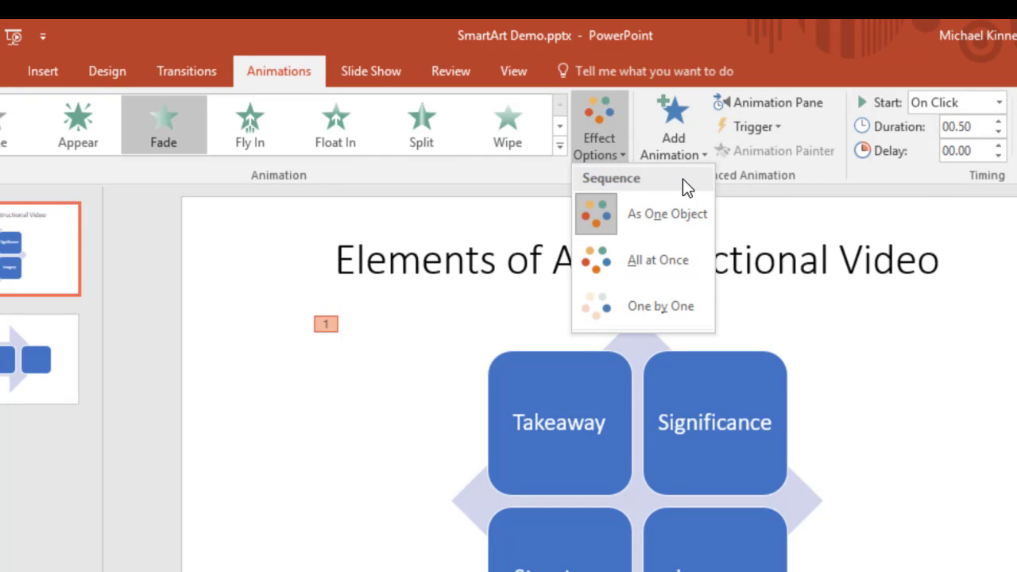
left_click(679, 305)
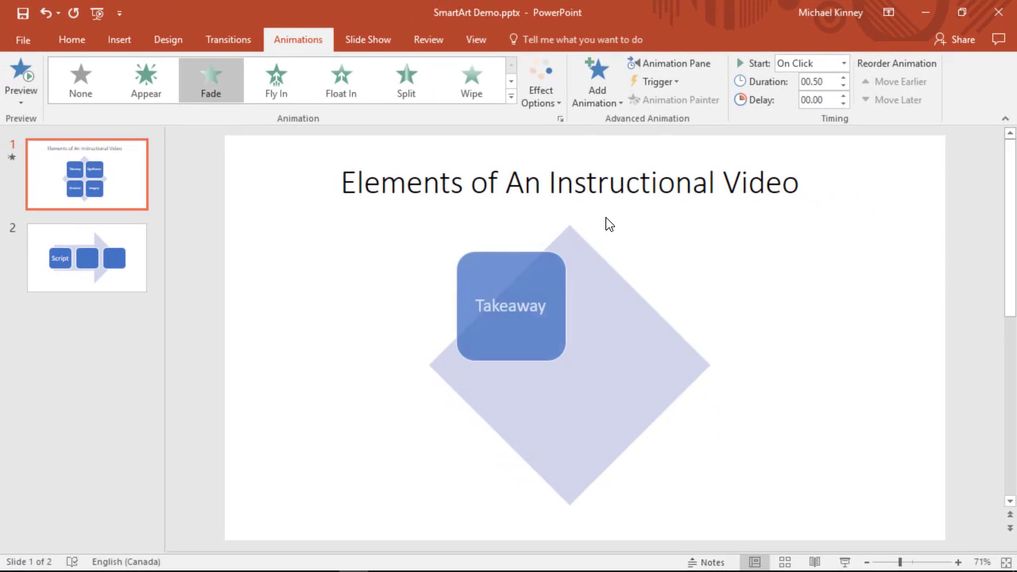